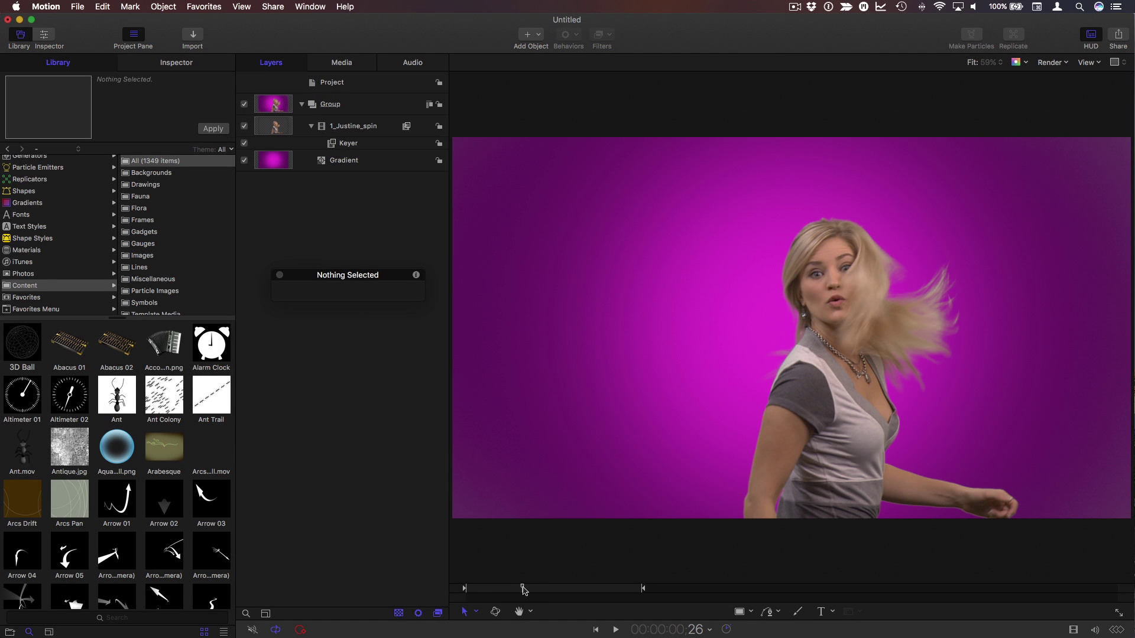
Step: Scrub the clip and toggle the keyer off and on to find the frame showing her back
{"action": "mouse_move", "coordinate": [523, 590]}
{"action": "left_mouse_down"}
{"action": "mouse_move", "coordinate": [488, 590]}
{"action": "mouse_move", "coordinate": [507, 589]}
{"action": "left_mouse_up"}
{"action": "left_click", "coordinate": [244, 144]}
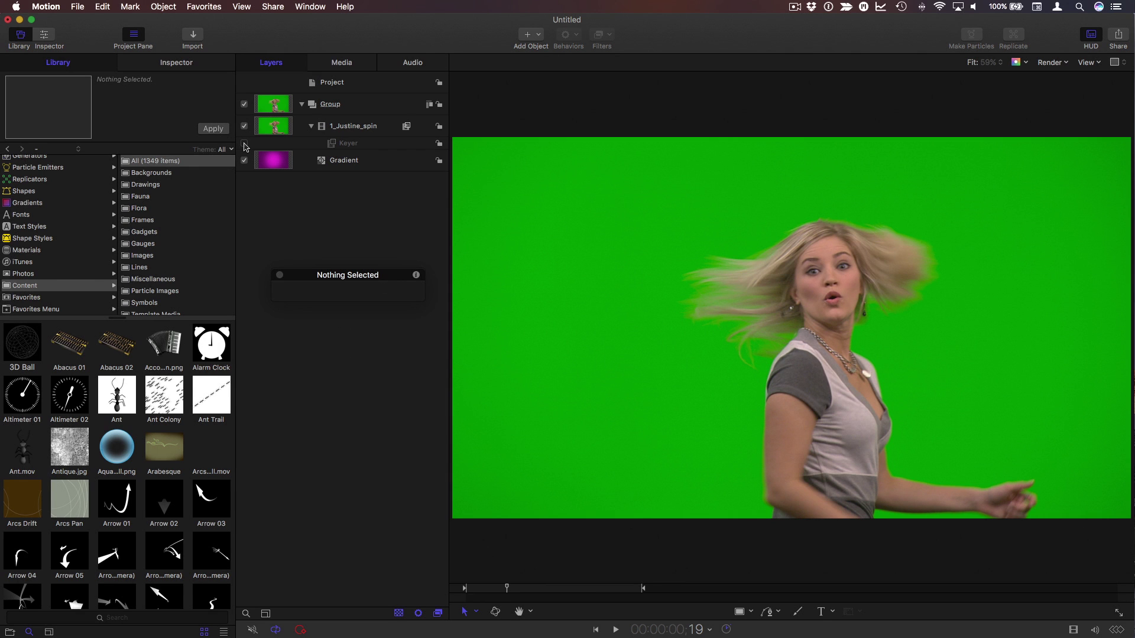
{"action": "left_click", "coordinate": [244, 144]}
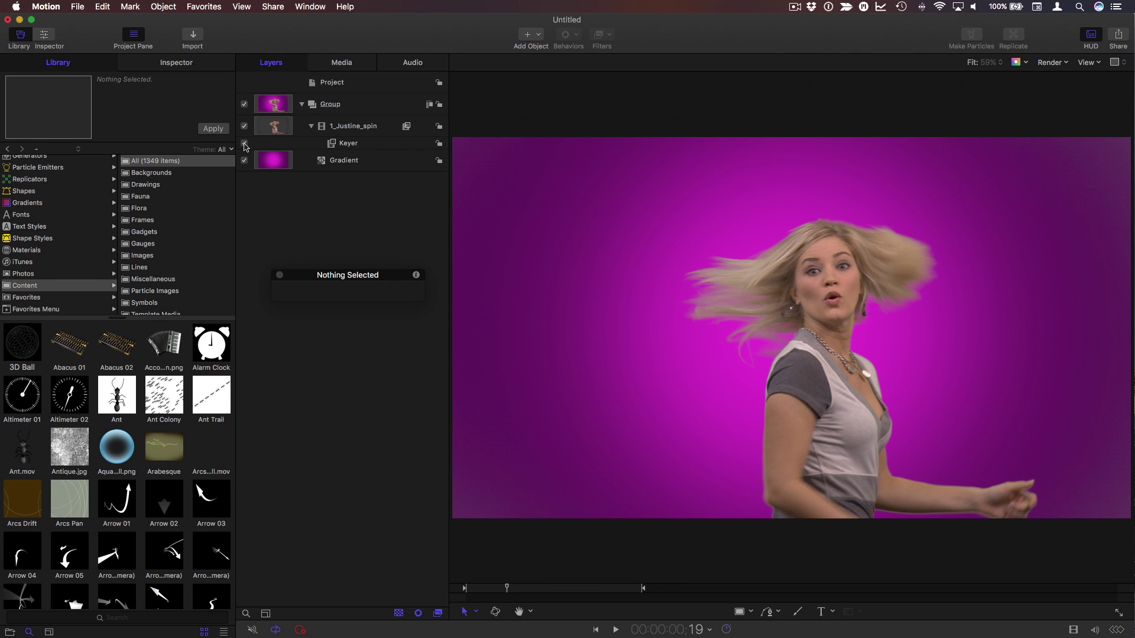
{"action": "left_click_drag", "start_coordinate": [507, 589], "coordinate": [533, 591]}
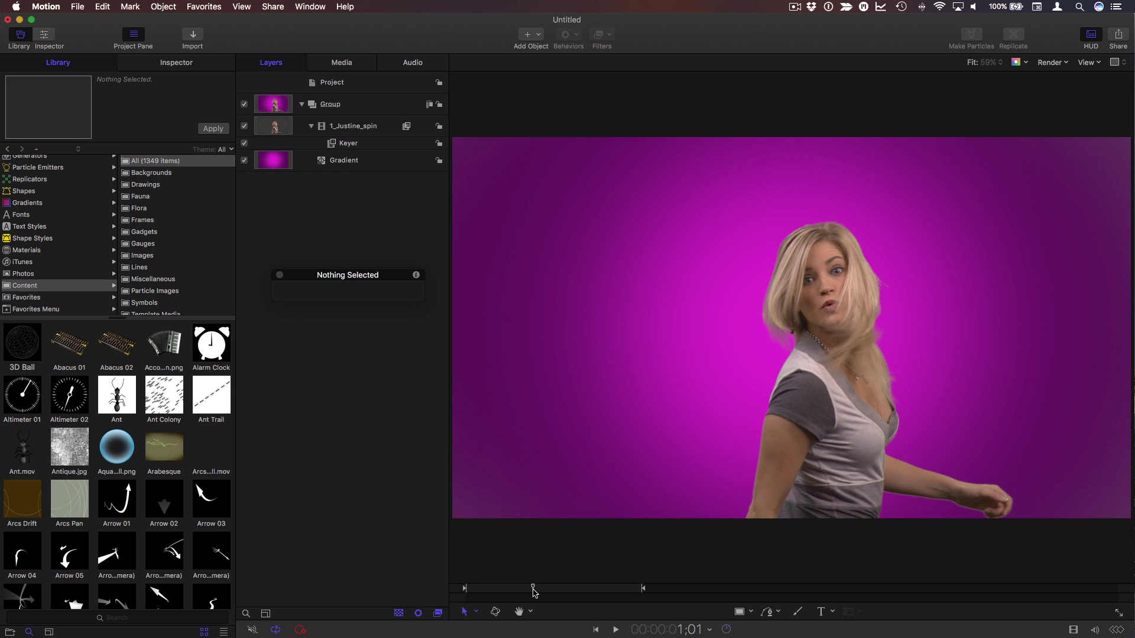
{"action": "left_click_drag", "start_coordinate": [533, 591], "coordinate": [482, 589]}
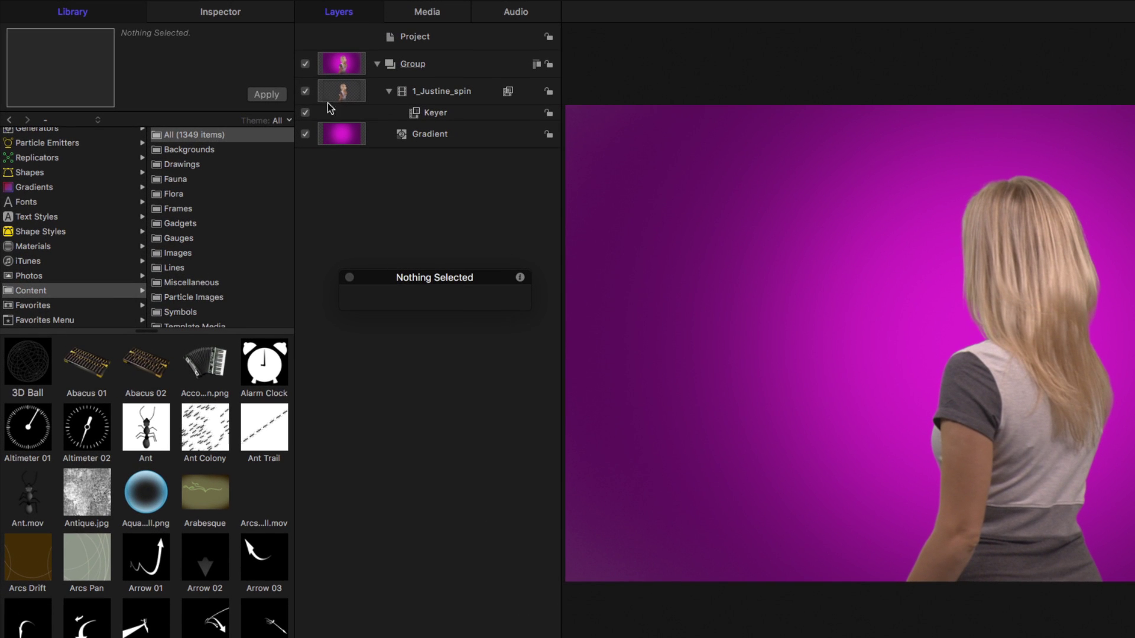
Step: Hide 1_Justine_spin and add the Spark12 particle image from the Library above Gradient
{"action": "left_click", "coordinate": [305, 91]}
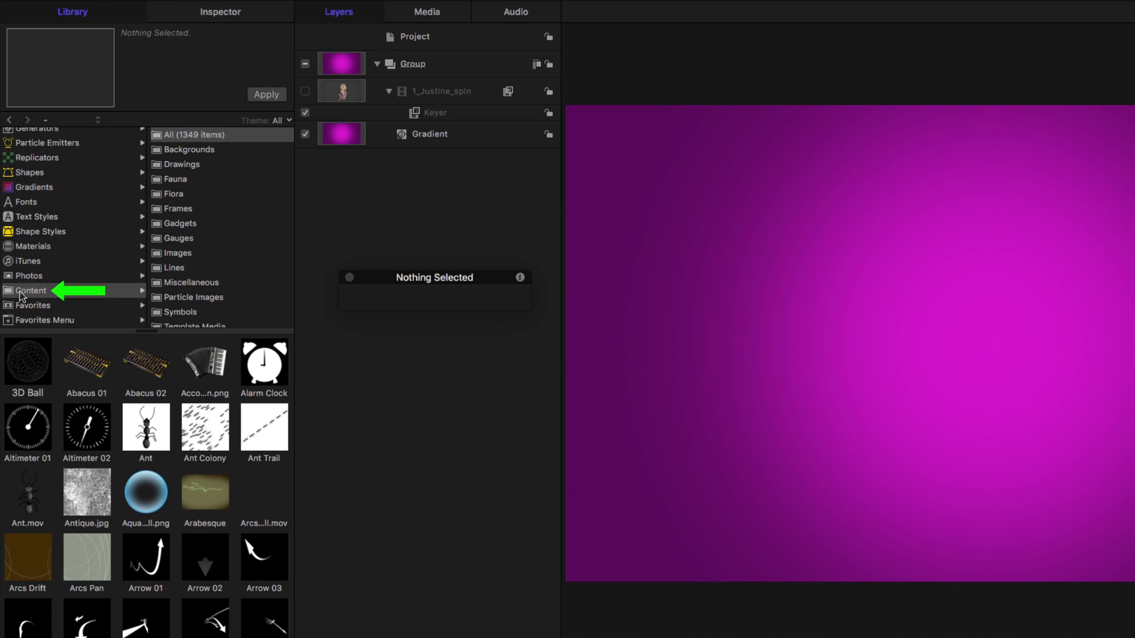
{"action": "left_click", "coordinate": [197, 298]}
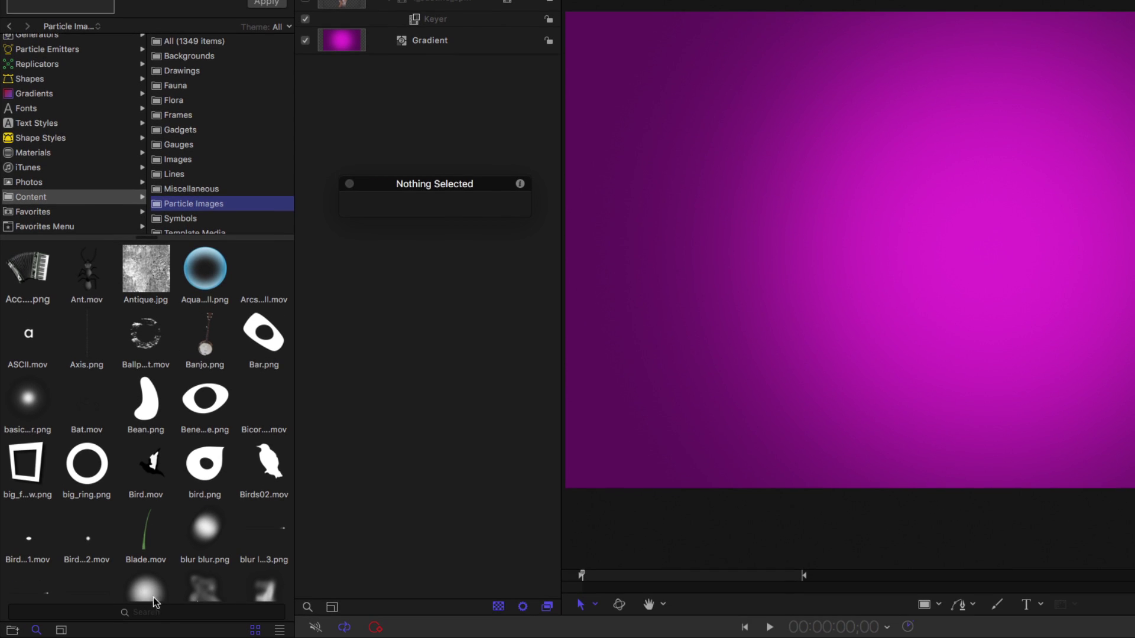
{"action": "left_click", "coordinate": [166, 616]}
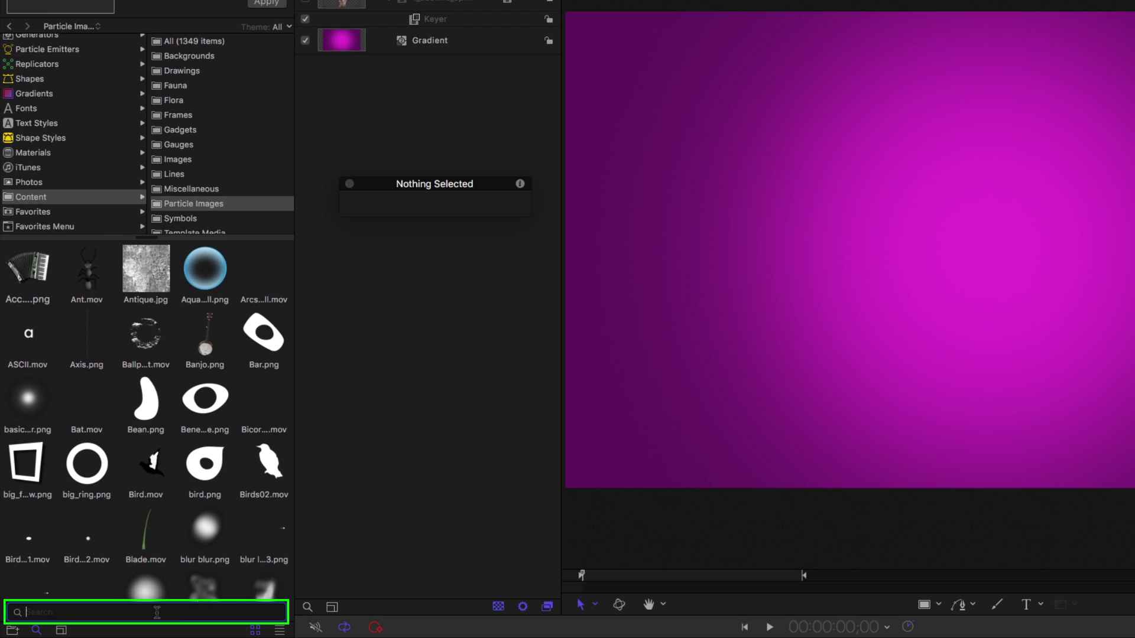
{"action": "type", "text": "spark"}
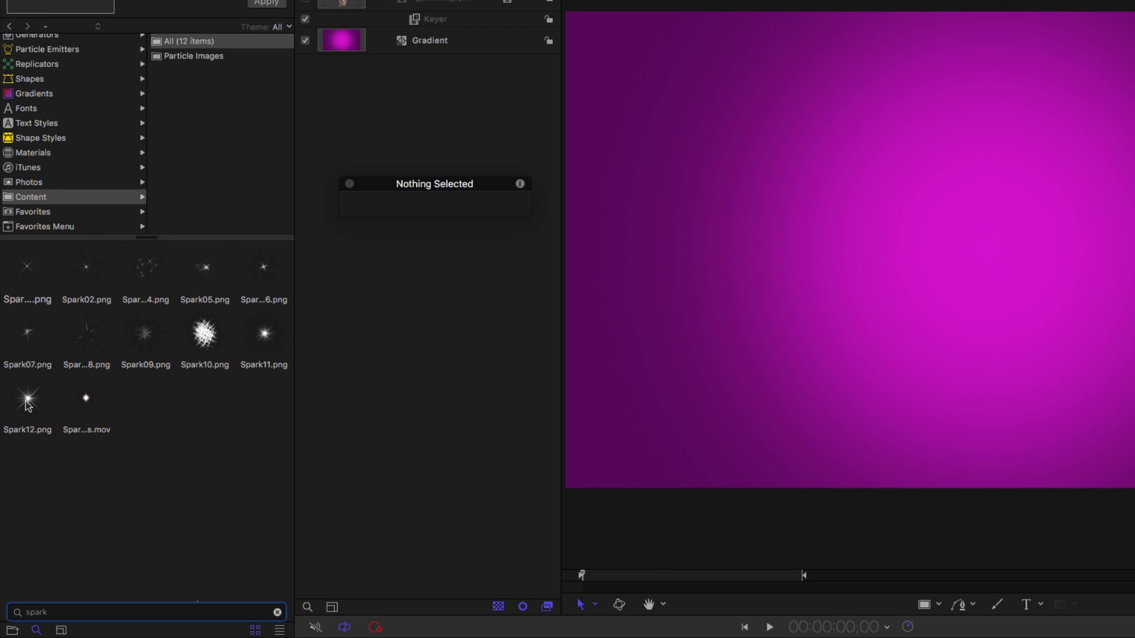
{"action": "left_click_drag", "start_coordinate": [27, 405], "coordinate": [362, 38]}
{"action": "left_click_drag", "start_coordinate": [362, 130], "coordinate": [365, 131]}
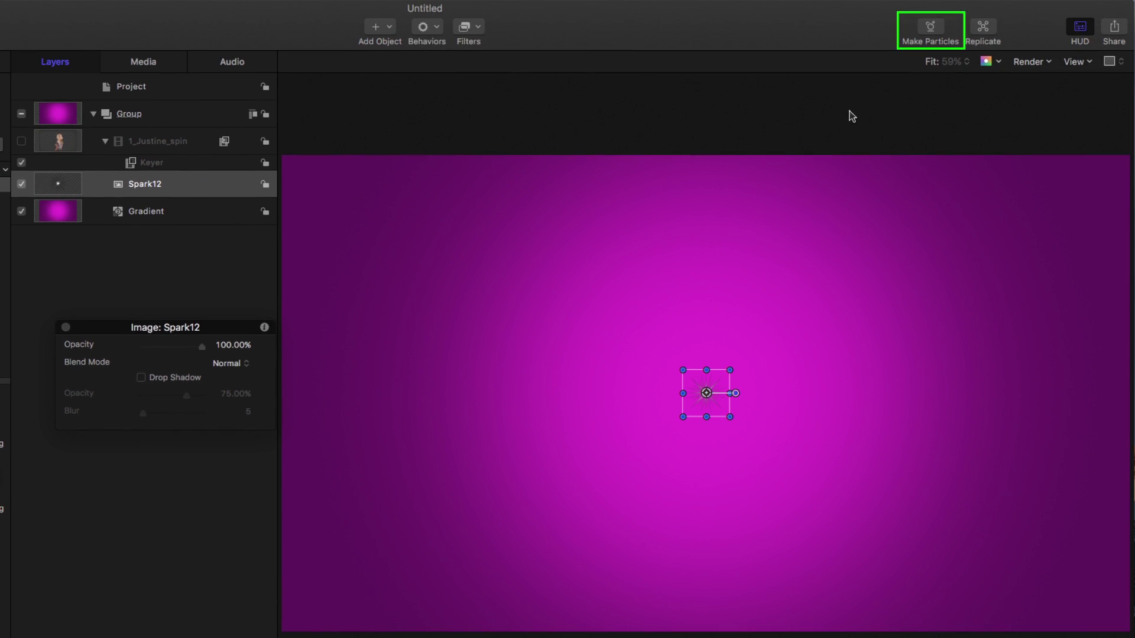
Step: Convert Spark12 into a particle emitter, preview the particles, and scrub back to the start
{"action": "left_click", "coordinate": [930, 36]}
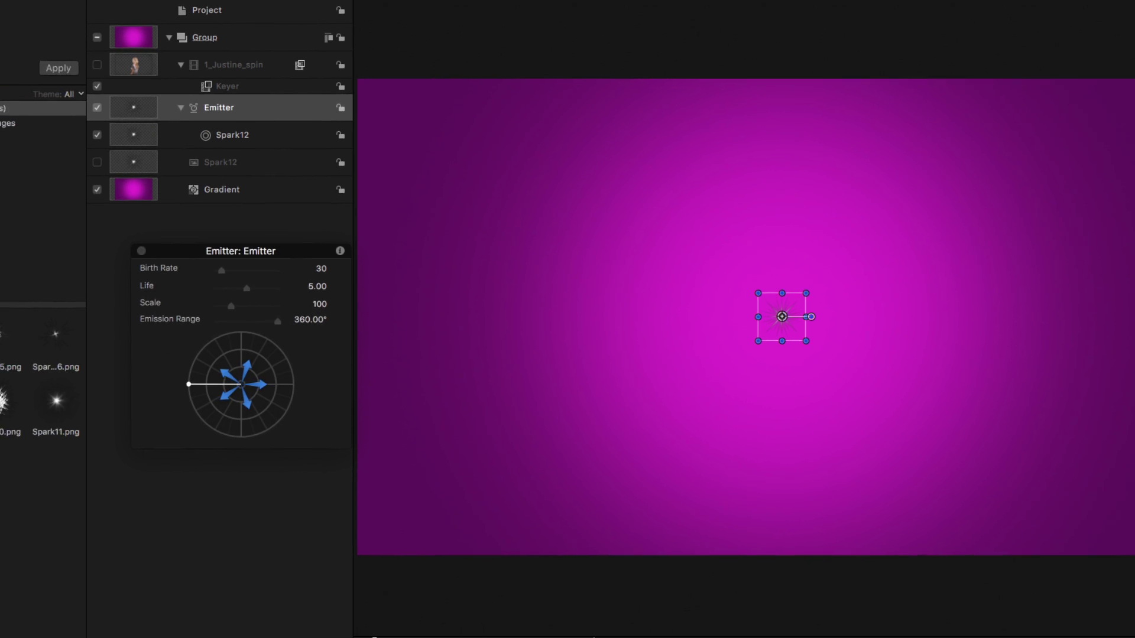
{"action": "key", "text": "space"}
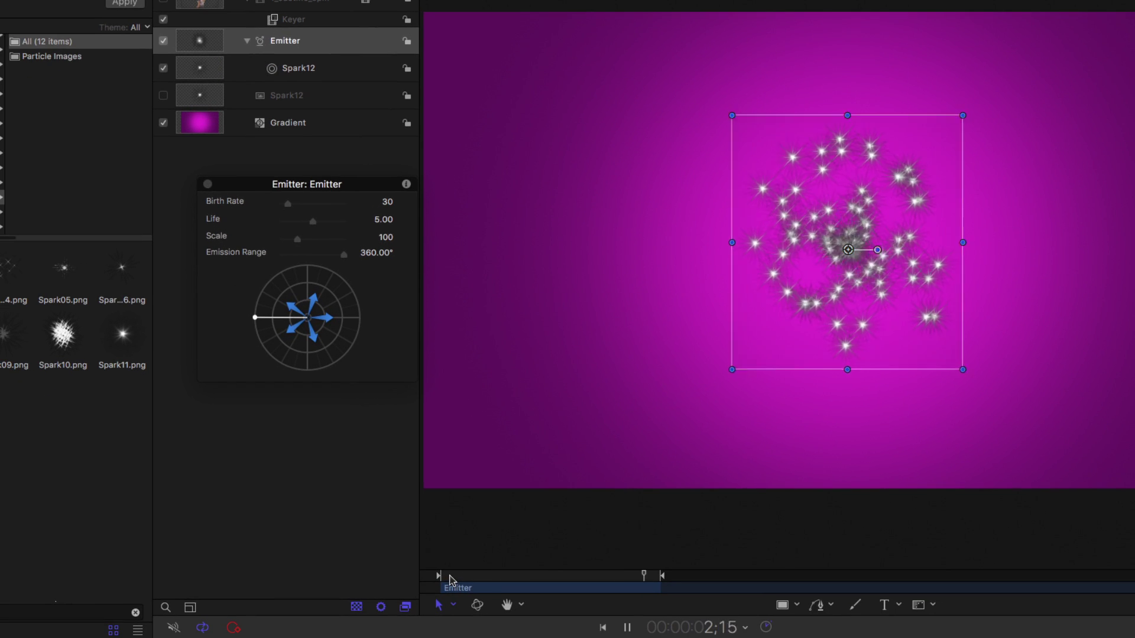
{"action": "key", "text": "space"}
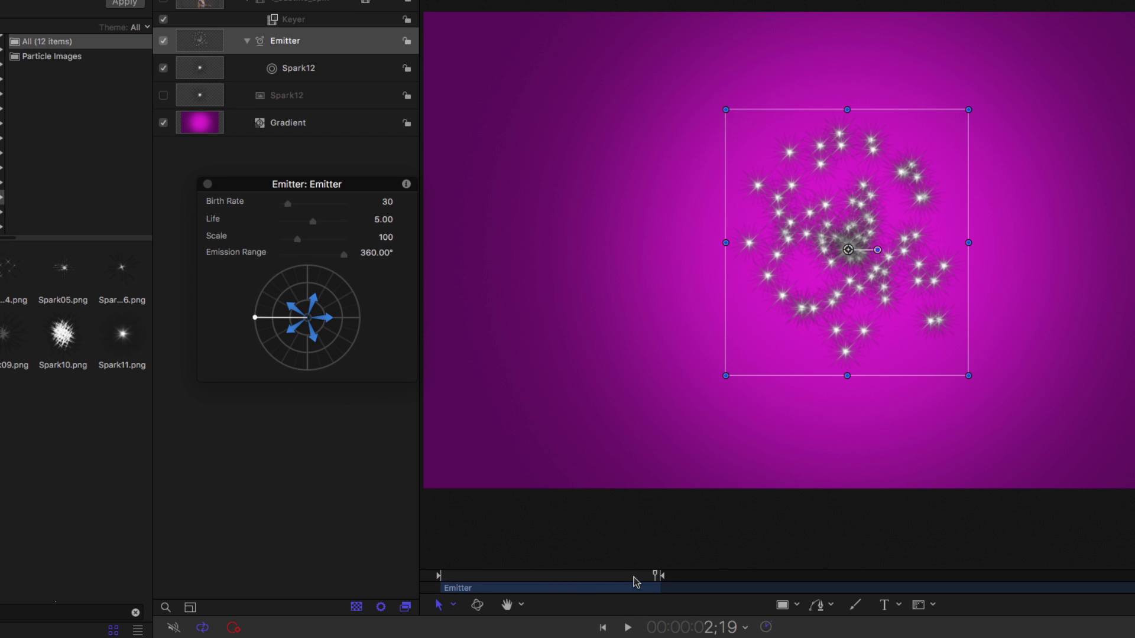
{"action": "left_click_drag", "start_coordinate": [635, 582], "coordinate": [539, 583]}
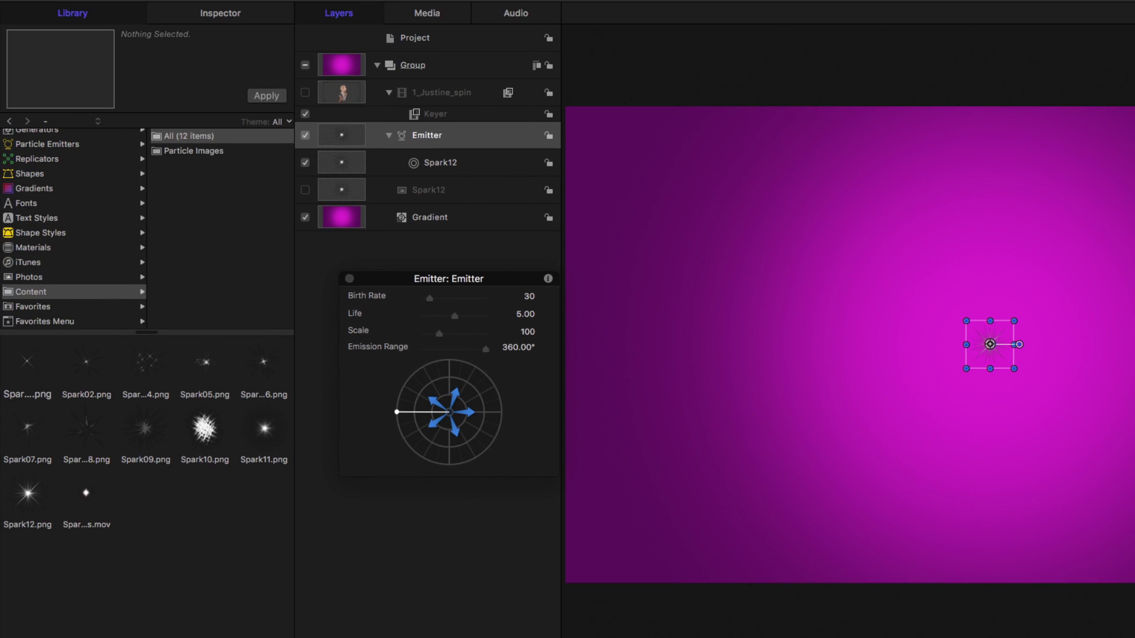
Step: Set the emitter Shape to Image using 1_Justine_spin as the Image Source
{"action": "left_click", "coordinate": [238, 14]}
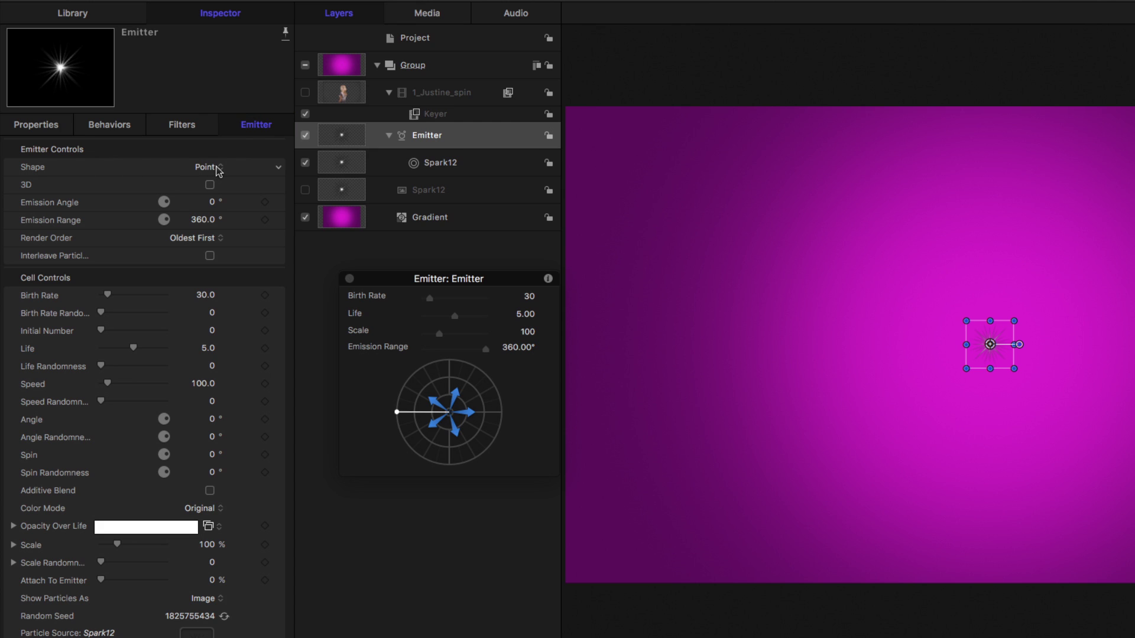
{"action": "left_click", "coordinate": [207, 168]}
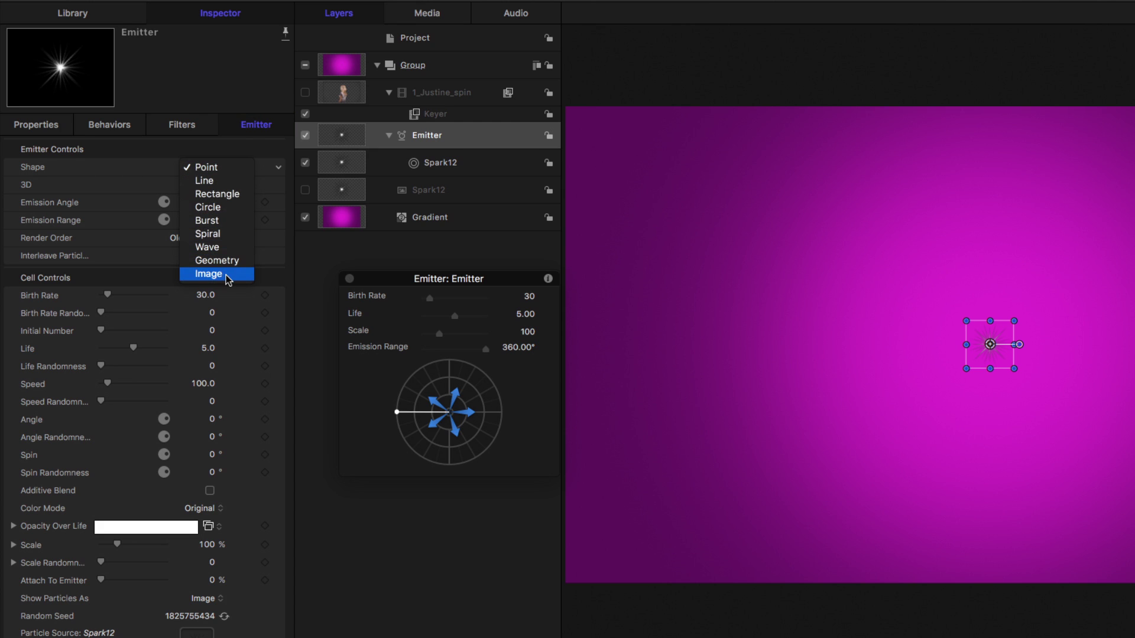
{"action": "left_click", "coordinate": [208, 273]}
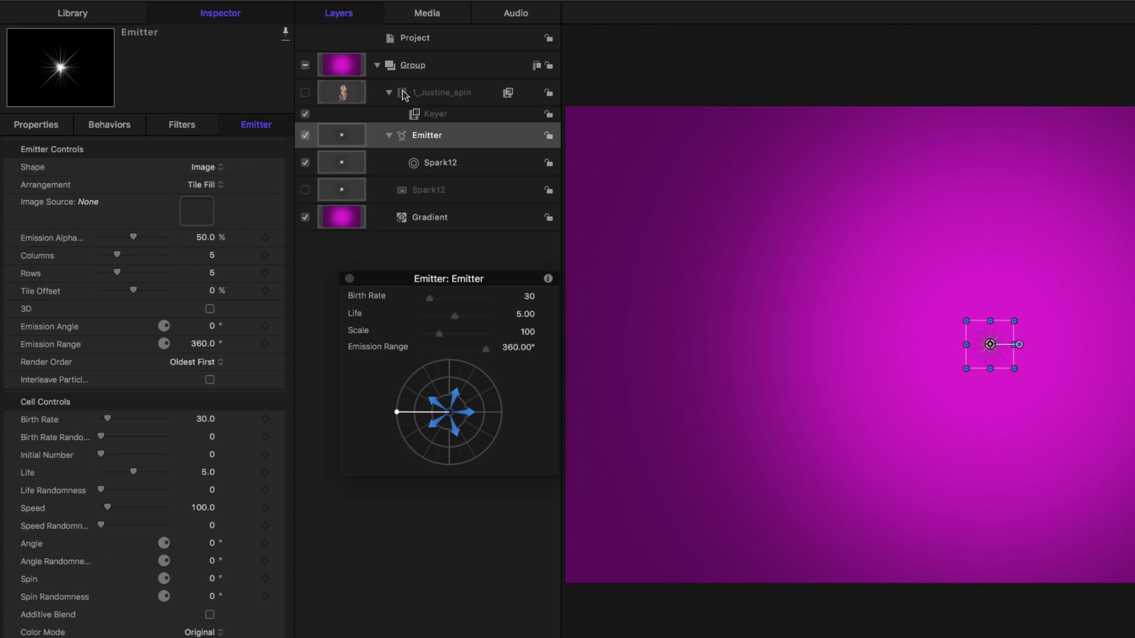
{"action": "left_click_drag", "start_coordinate": [404, 95], "coordinate": [201, 216]}
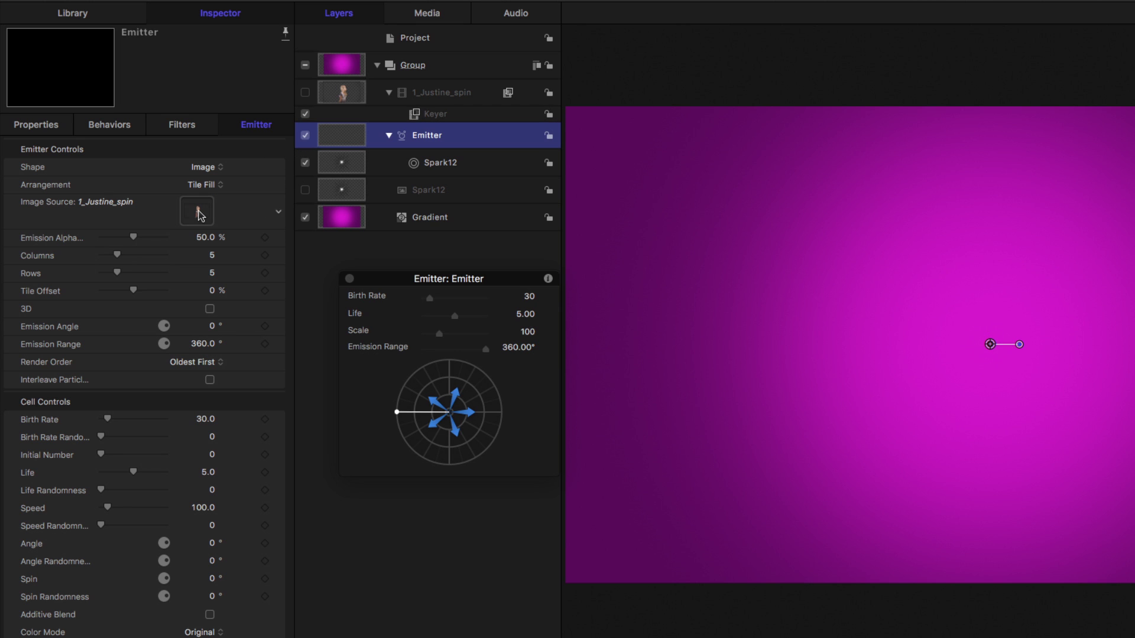
Step: Set Arrangement to Random Fill and Initial Number to 9000
{"action": "left_click", "coordinate": [218, 190]}
{"action": "left_click", "coordinate": [217, 197]}
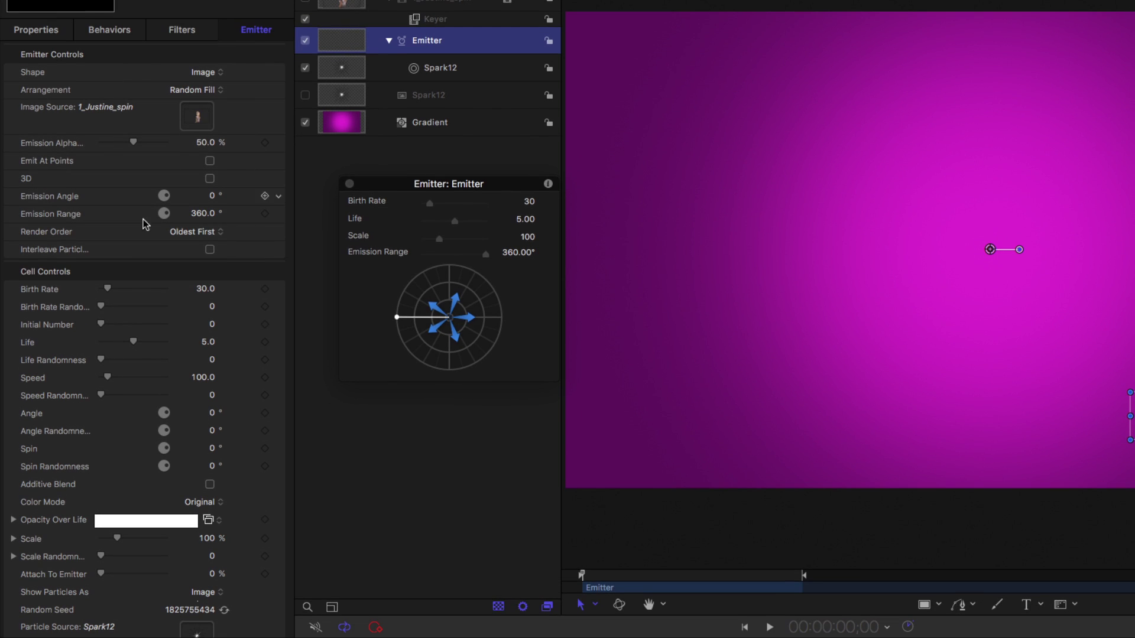
{"action": "left_click", "coordinate": [213, 325]}
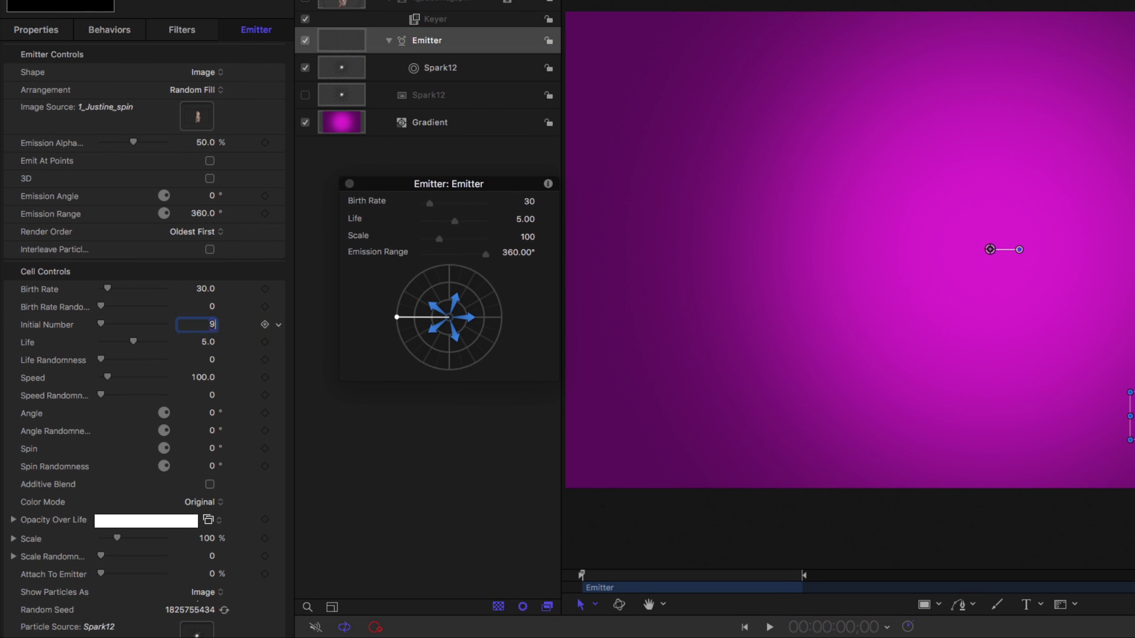
{"action": "key", "text": "Return"}
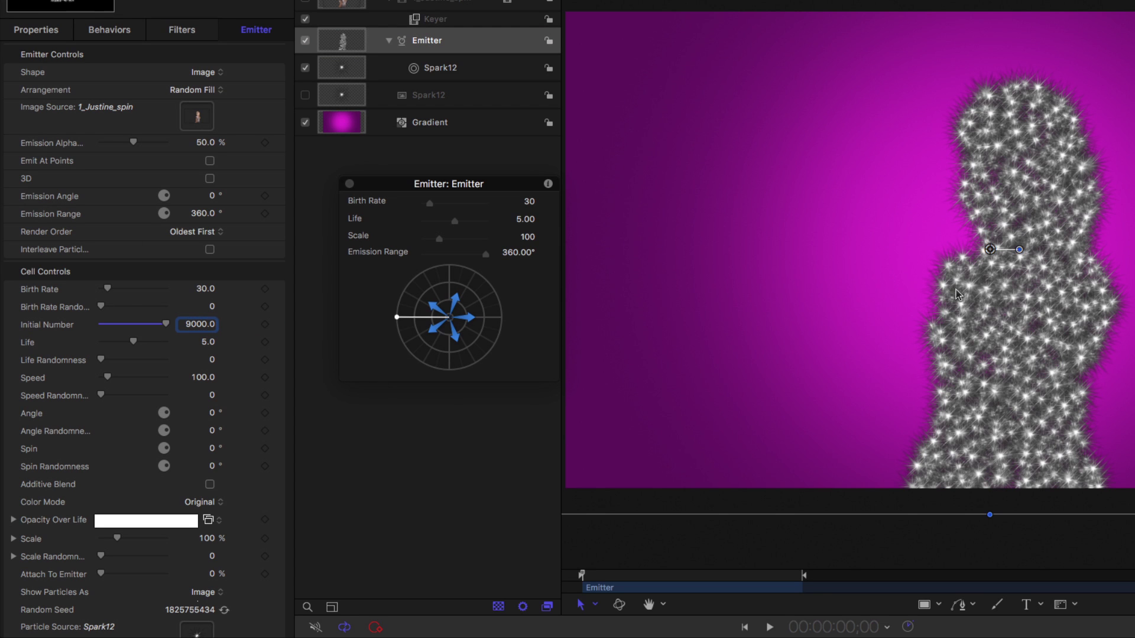
{"action": "left_click", "coordinate": [1026, 376]}
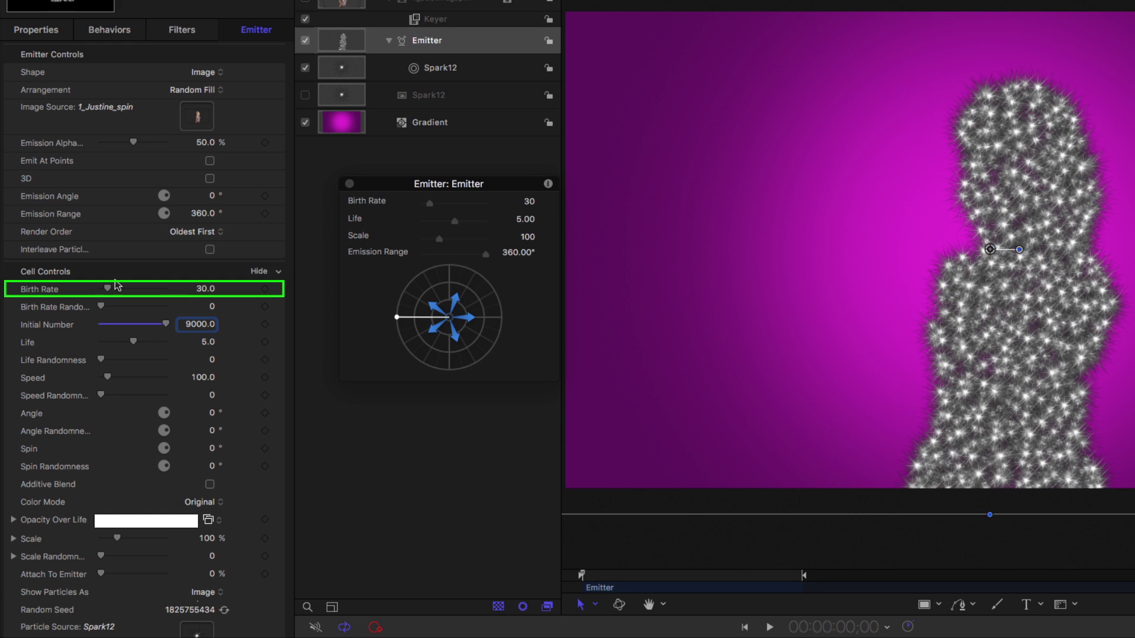
Step: Set Birth Rate to 0, Life to 2, Life Randomness to 0.3 and Speed to 150
{"action": "left_click_drag", "start_coordinate": [109, 294], "coordinate": [87, 293]}
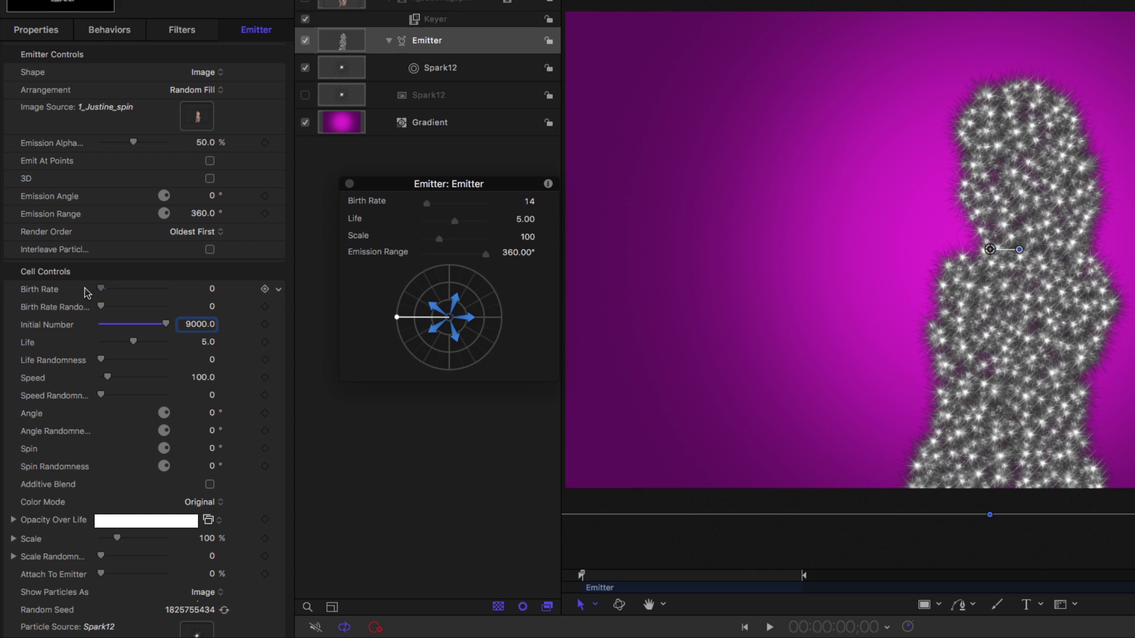
{"action": "left_click", "coordinate": [208, 342]}
{"action": "type", "text": "2"}
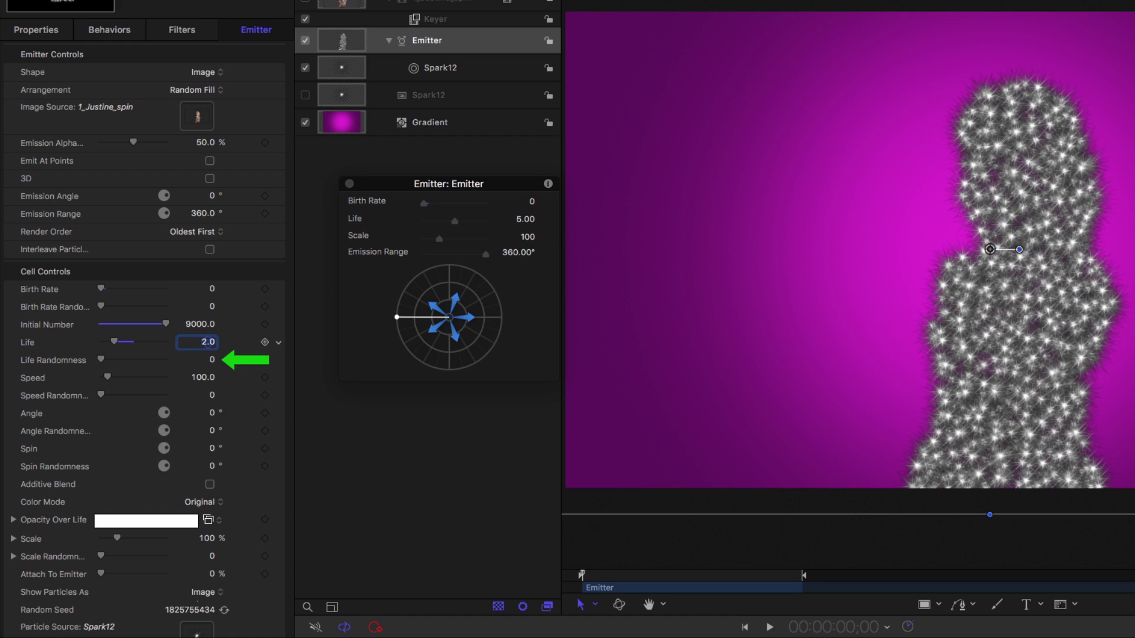
{"action": "key", "text": "Return"}
{"action": "left_click", "coordinate": [213, 359]}
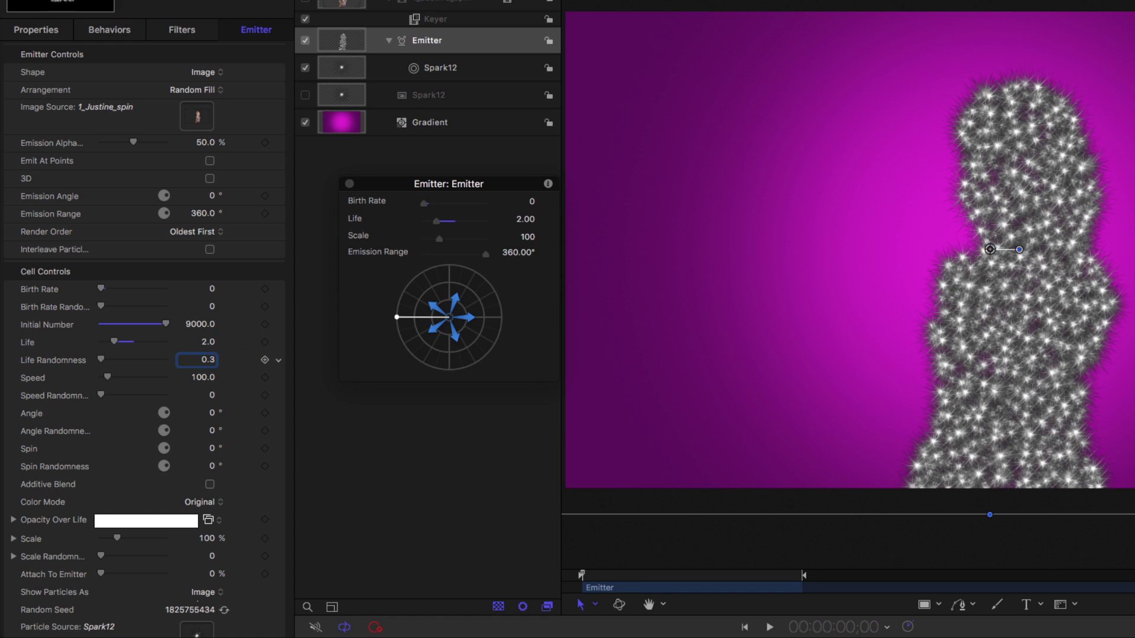
{"action": "left_click", "coordinate": [204, 379]}
{"action": "type", "text": "1"}
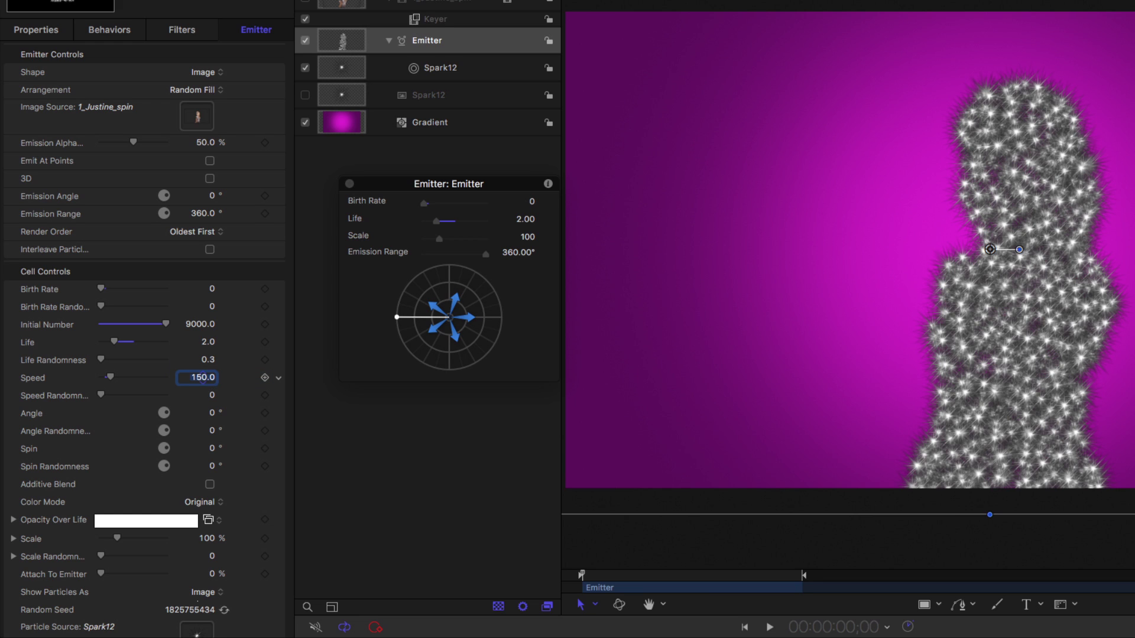
Step: Set Color Mode to Over Life fading yellow to dark blue, and enable Additive Blend
{"action": "left_click", "coordinate": [217, 503]}
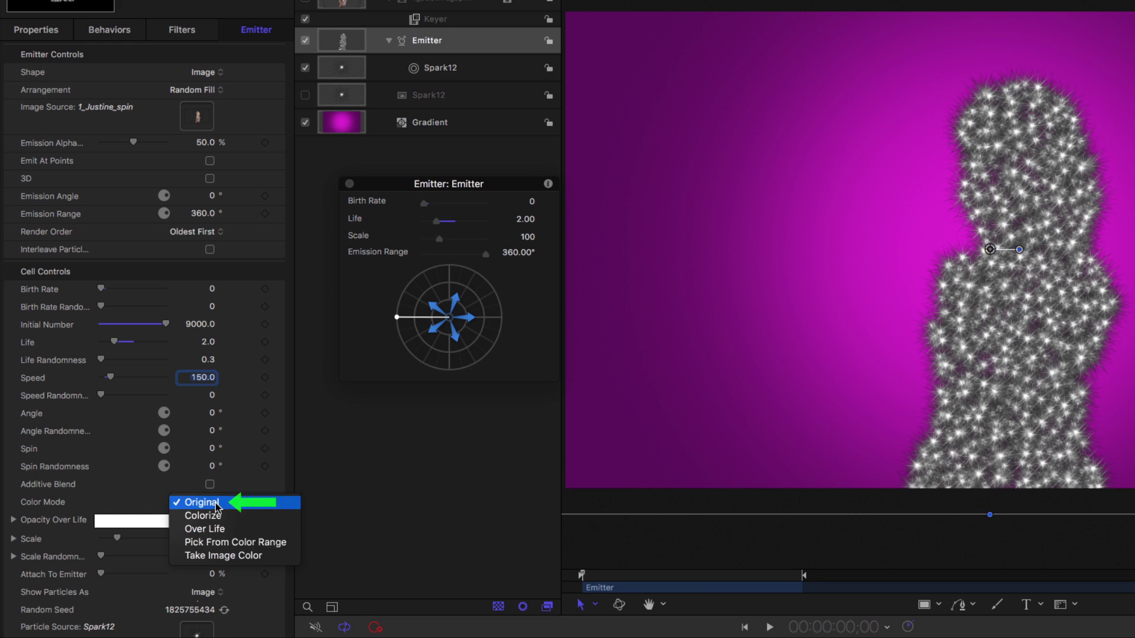
{"action": "left_click", "coordinate": [234, 532]}
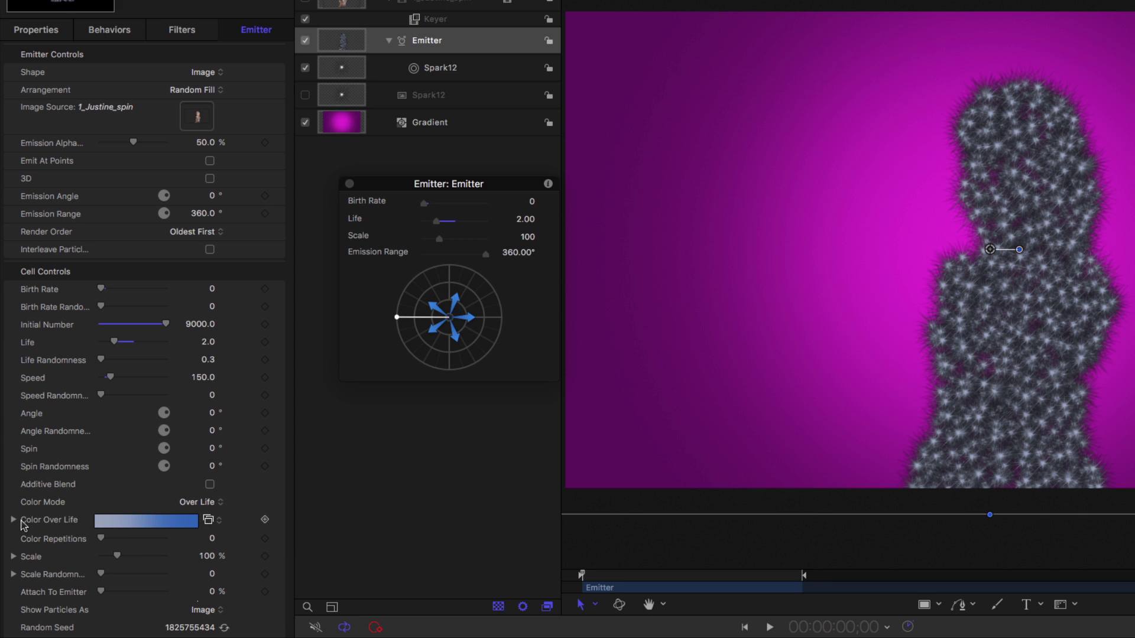
{"action": "left_click", "coordinate": [13, 522]}
{"action": "scroll", "coordinate": [109, 491], "scroll_direction": "down", "scroll_amount": 3}
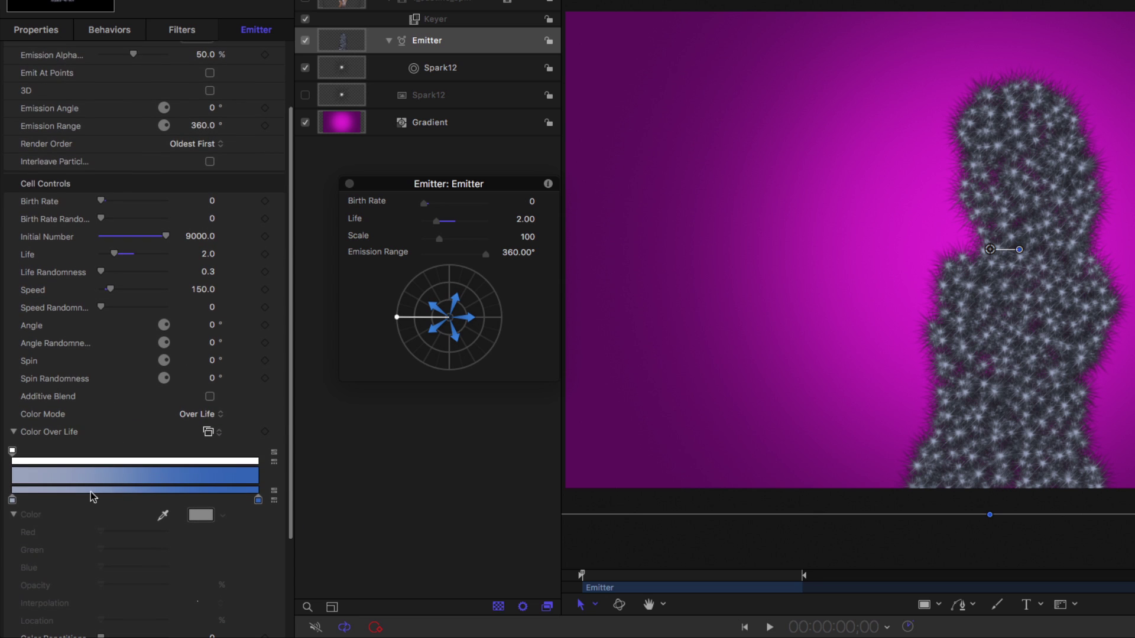
{"action": "left_click", "coordinate": [12, 502]}
{"action": "left_click_drag", "start_coordinate": [23, 494], "coordinate": [50, 443]}
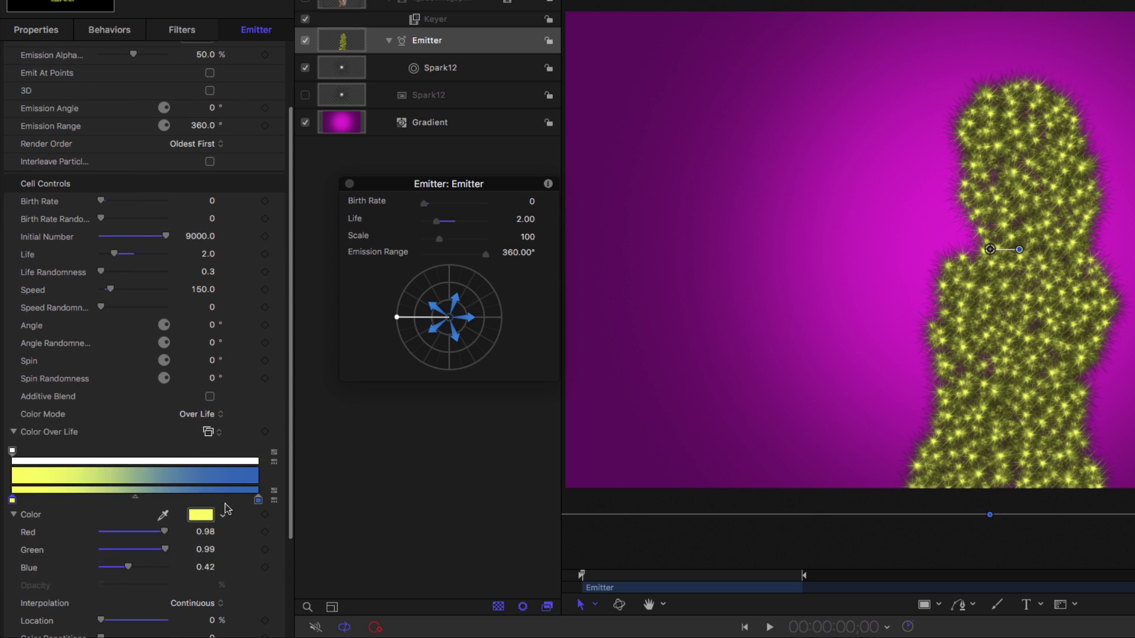
{"action": "left_click", "coordinate": [259, 501]}
{"action": "left_click_drag", "start_coordinate": [299, 494], "coordinate": [304, 497]}
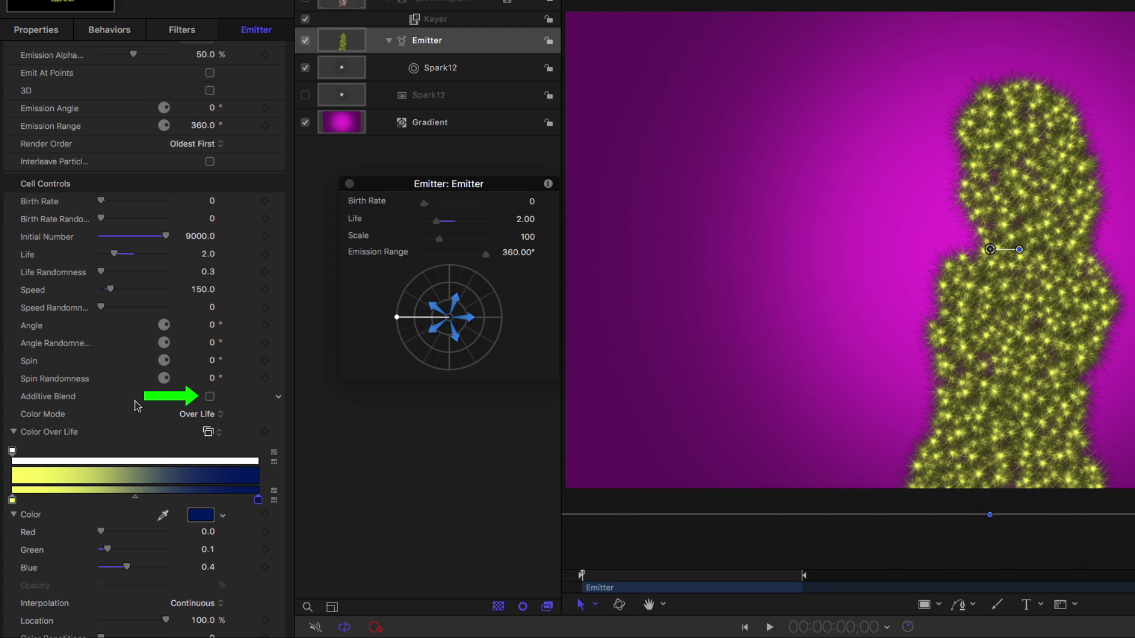
{"action": "left_click", "coordinate": [210, 397]}
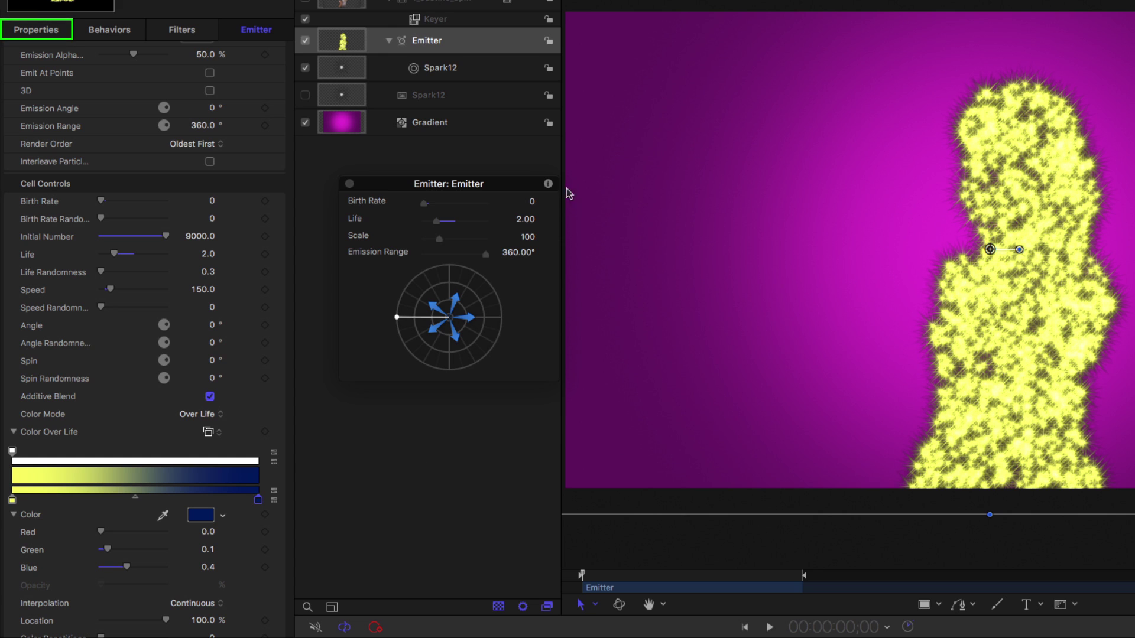
Step: Change the emitter layer's Blend Mode to Add in its properties
{"action": "left_click", "coordinate": [52, 35]}
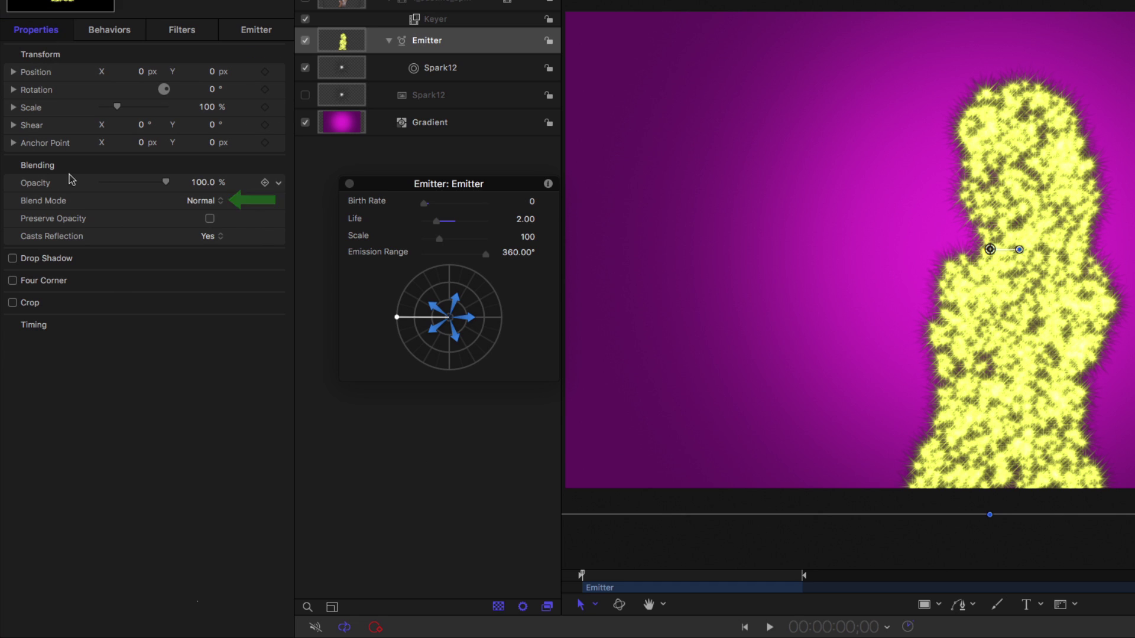
{"action": "left_click", "coordinate": [223, 203]}
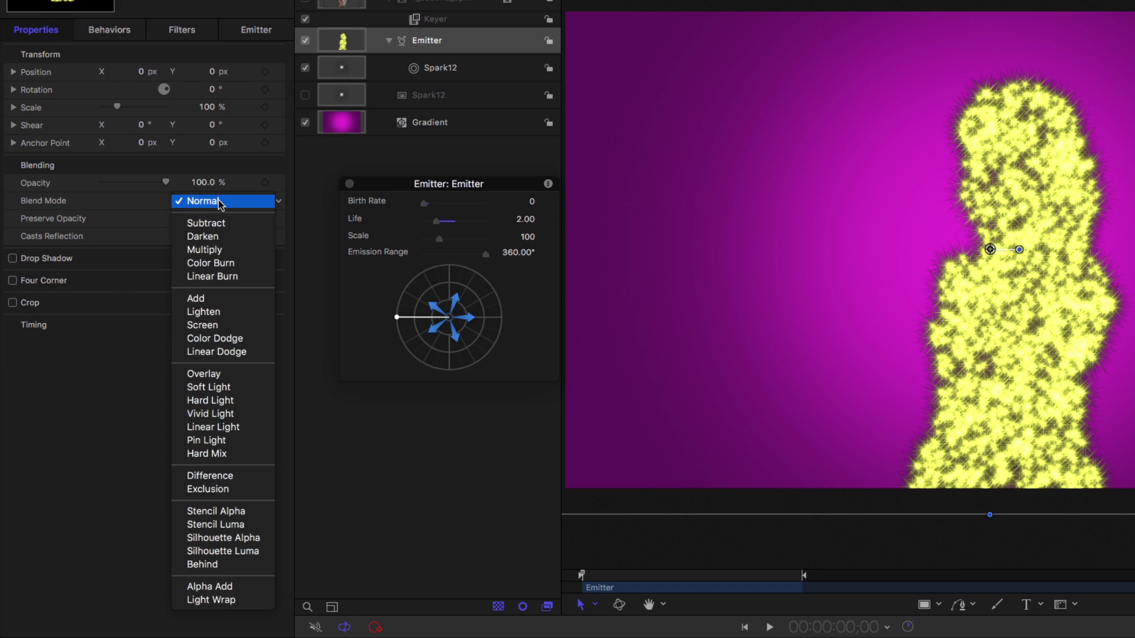
{"action": "left_click", "coordinate": [222, 301]}
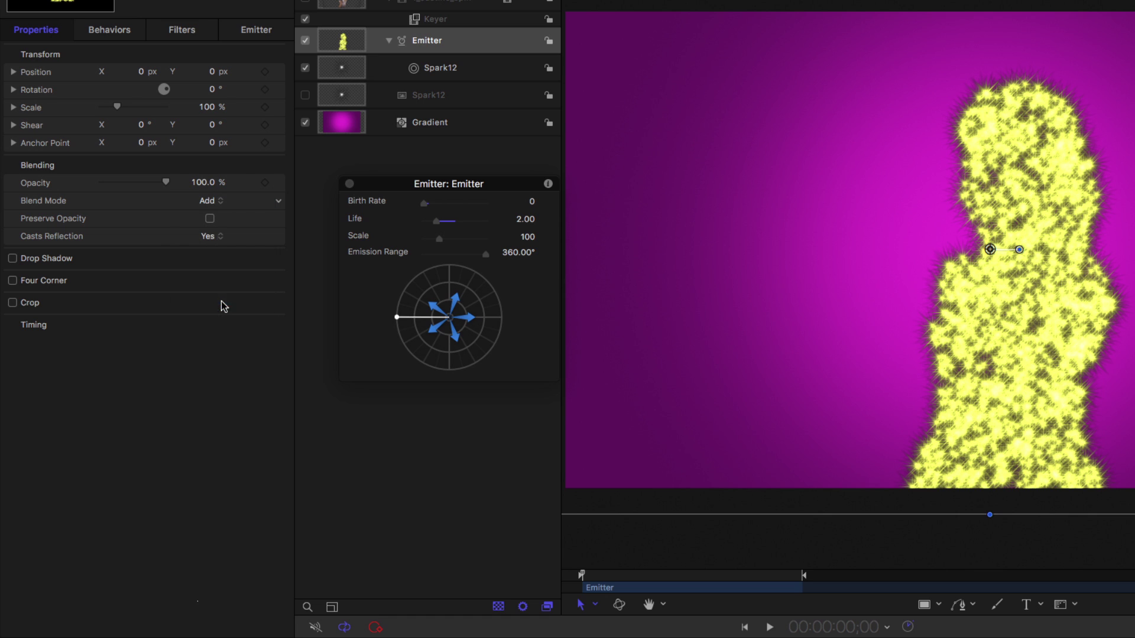
{"action": "left_click", "coordinate": [264, 34]}
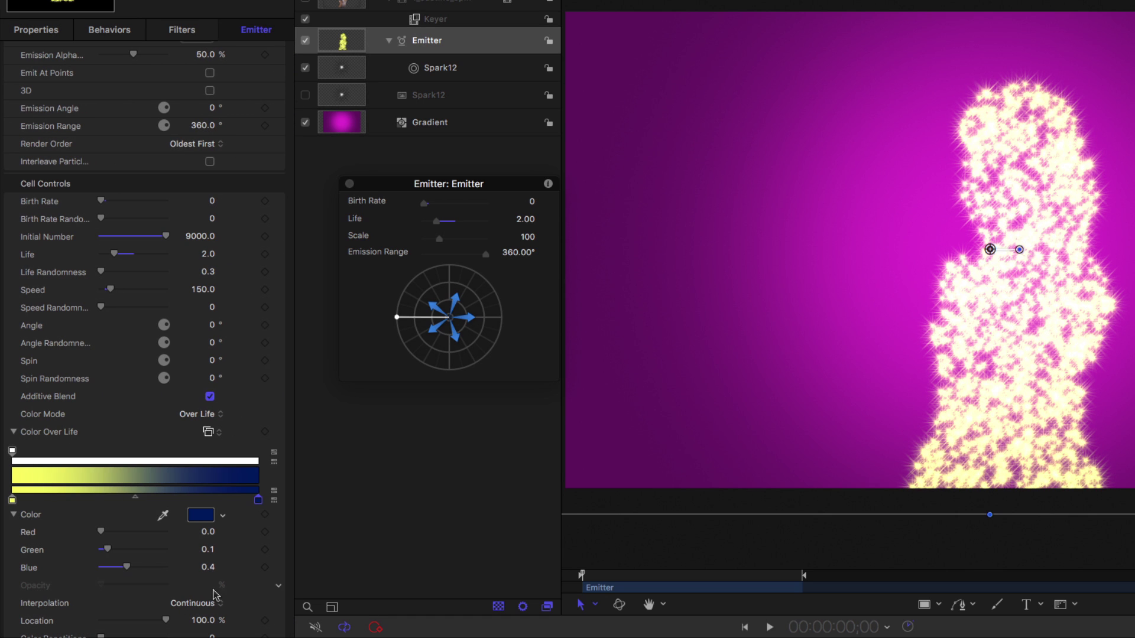
Step: Set particle Scale to 50% and Scale Randomness to 50
{"action": "scroll", "coordinate": [210, 539], "scroll_direction": "down", "scroll_amount": 5}
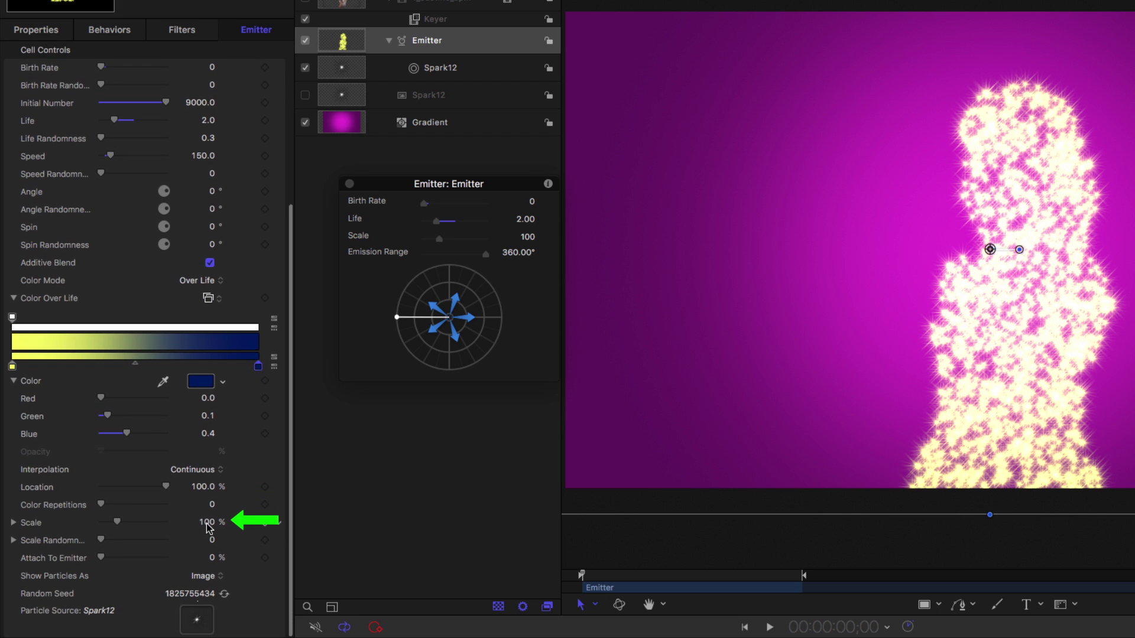
{"action": "left_click", "coordinate": [206, 522]}
{"action": "type", "text": "50"}
{"action": "key", "text": "Return"}
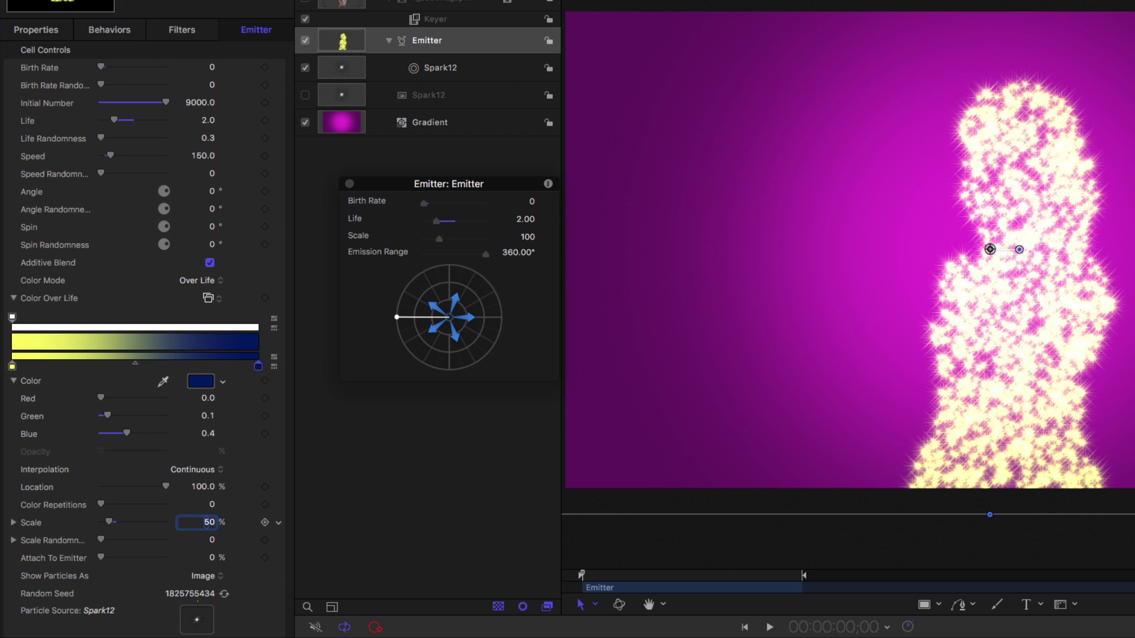
{"action": "left_click", "coordinate": [212, 540]}
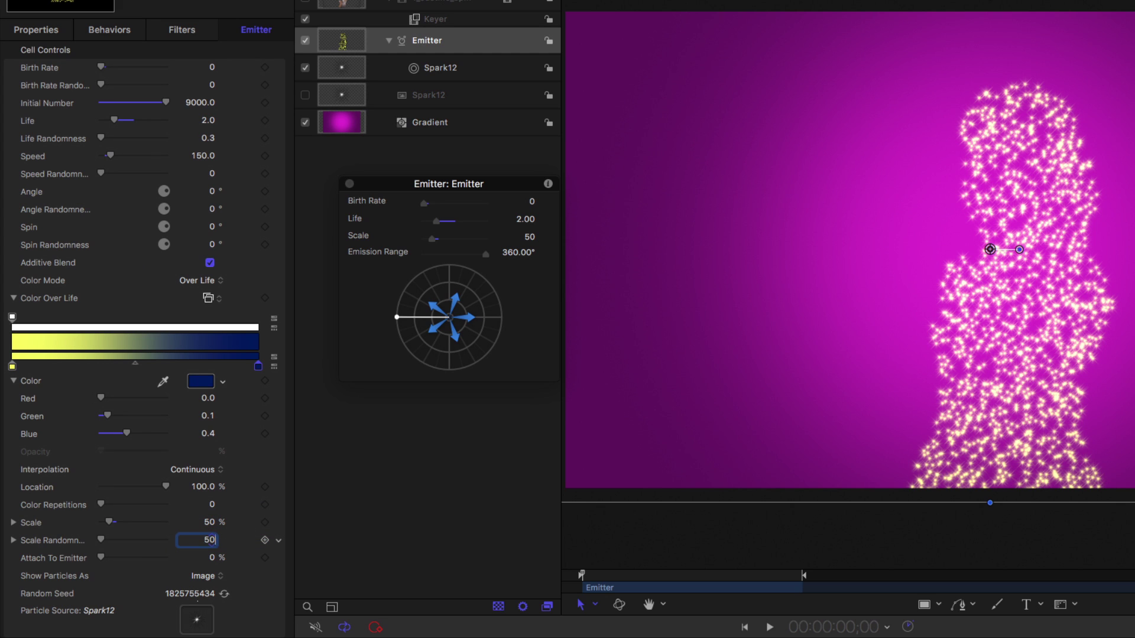
{"action": "type", "text": "50"}
{"action": "key", "text": "Return"}
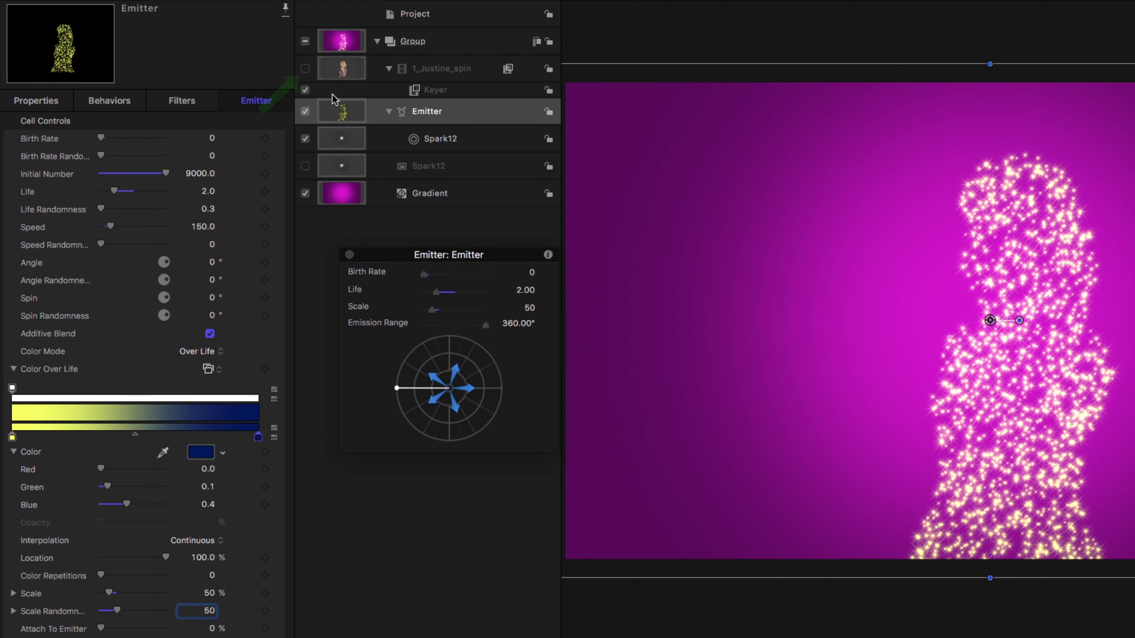
Step: Show 1_Justine_spin again, start the Emitter a few frames later, preview, and deselect
{"action": "left_click", "coordinate": [305, 69]}
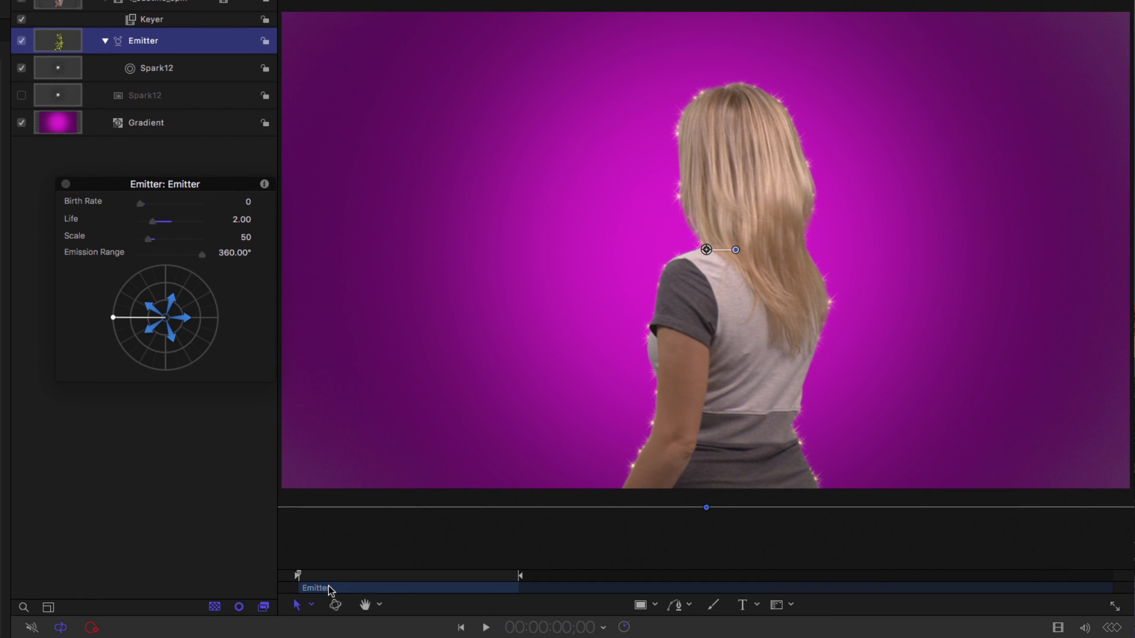
{"action": "left_click_drag", "start_coordinate": [403, 609], "coordinate": [410, 609]}
{"action": "left_click_drag", "start_coordinate": [336, 589], "coordinate": [332, 591]}
{"action": "key", "text": "space"}
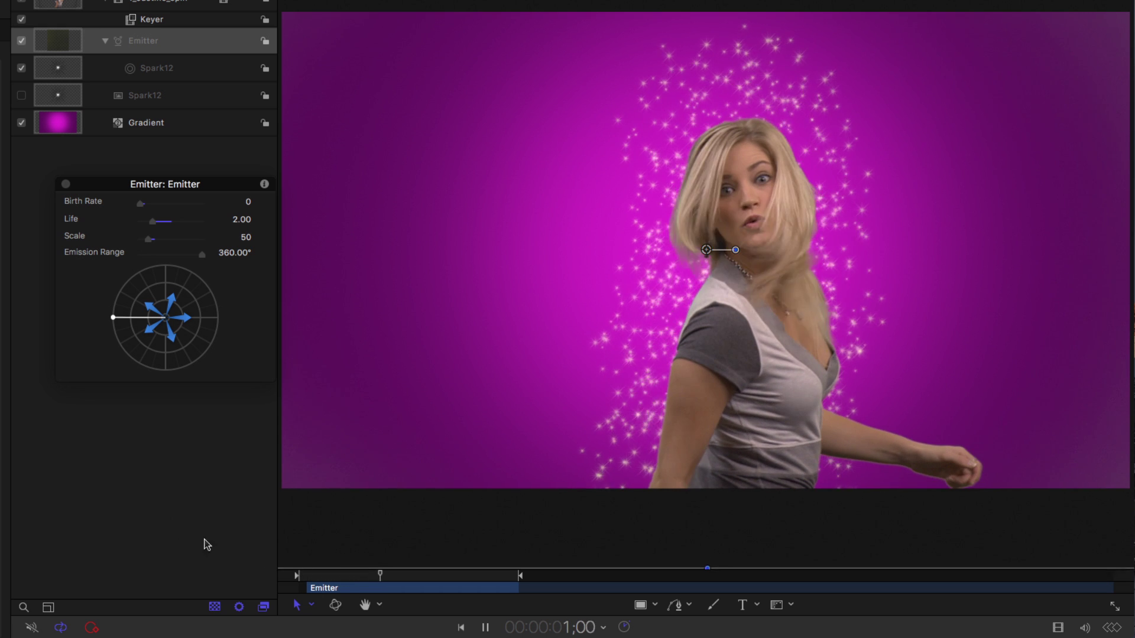
{"action": "key", "text": "space"}
{"action": "mouse_move", "coordinate": [328, 590]}
{"action": "left_mouse_down"}
{"action": "mouse_move", "coordinate": [342, 591]}
{"action": "mouse_move", "coordinate": [309, 588]}
{"action": "left_mouse_up"}
{"action": "key", "text": "Home"}
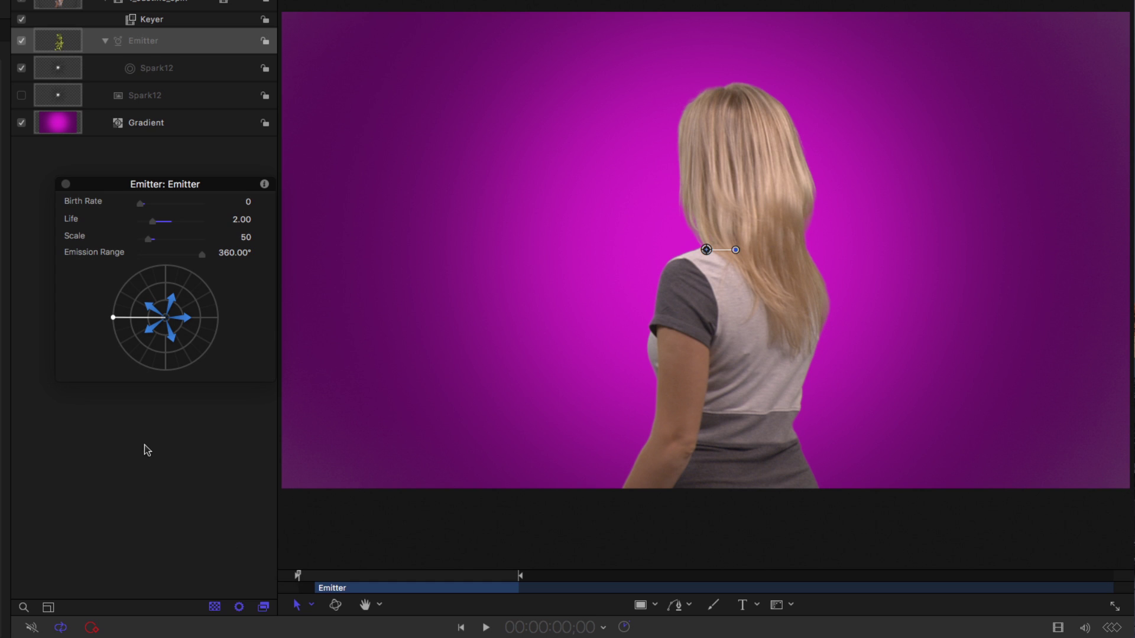
{"action": "left_click", "coordinate": [152, 454]}
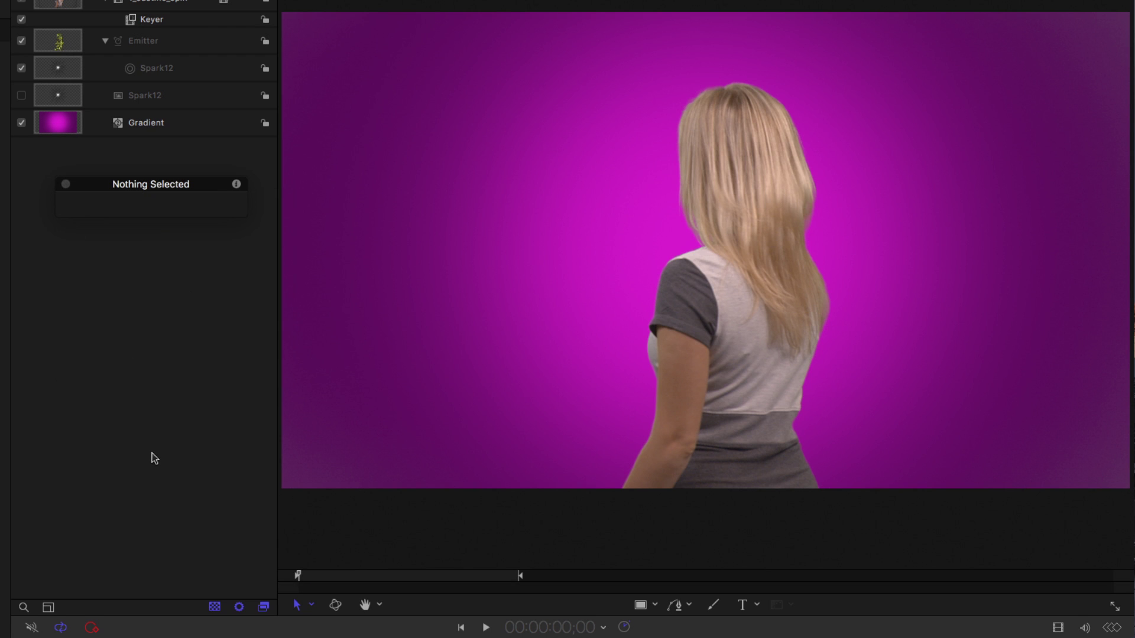